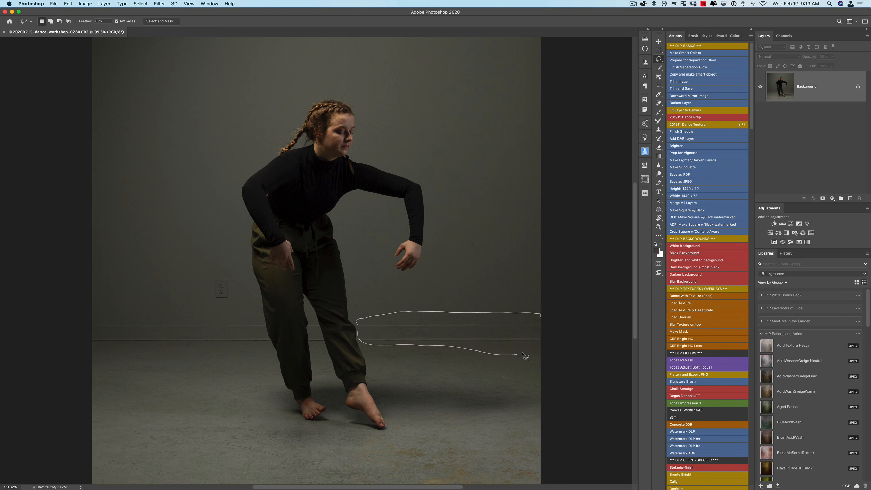
- Lasso the baseboard on both sides of the dancer and the wall outlet as one combined selection
mouse_move(537, 321)
left_mouse_down()
mouse_move(527, 344)
mouse_move(528, 312)
left_mouse_up()
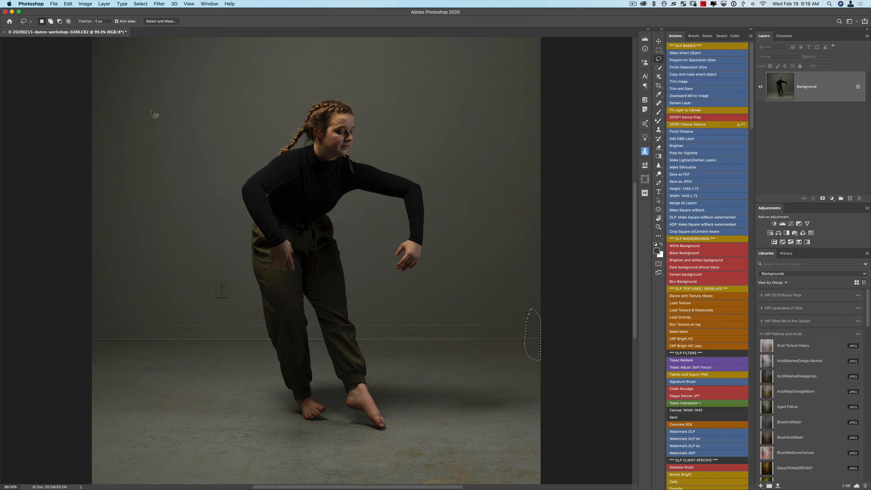
left_click(50, 22)
mouse_move(549, 317)
left_mouse_down()
mouse_move(436, 312)
mouse_move(363, 321)
mouse_move(358, 335)
mouse_move(362, 347)
mouse_move(409, 350)
mouse_move(508, 355)
mouse_move(559, 346)
left_mouse_up()
mouse_move(211, 274)
left_mouse_down()
mouse_move(208, 292)
mouse_move(219, 306)
mouse_move(237, 300)
mouse_move(231, 272)
mouse_move(210, 273)
left_mouse_up()
mouse_move(92, 318)
left_mouse_down()
mouse_move(248, 314)
mouse_move(261, 320)
mouse_move(266, 342)
mouse_move(240, 356)
mouse_move(125, 358)
mouse_move(97, 353)
mouse_move(91, 317)
left_mouse_up()
- Fill the selected baseboard and outlet areas with Content-Aware contents, and deselect
left_click(67, 3)
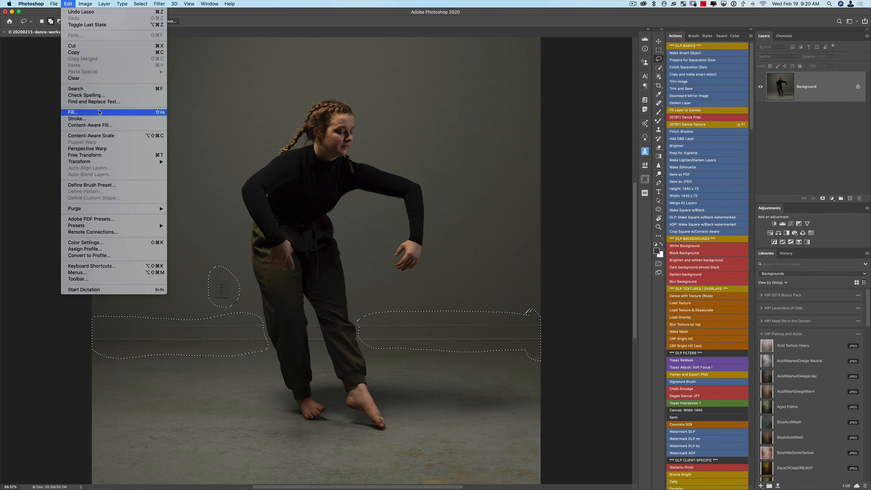
left_click(99, 112)
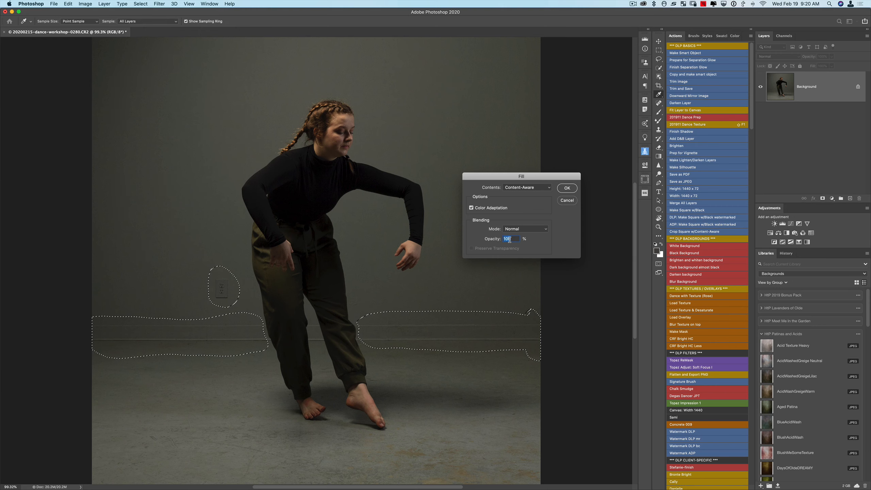
left_click(566, 189)
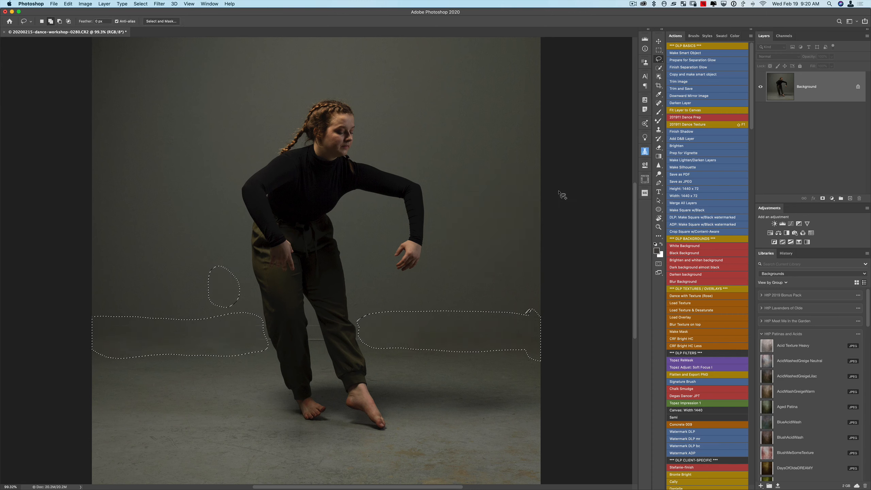
key("super+d")
- Add a new empty layer and choose the MP Greasy Blender preset for the Mixer Brush
left_click(849, 199)
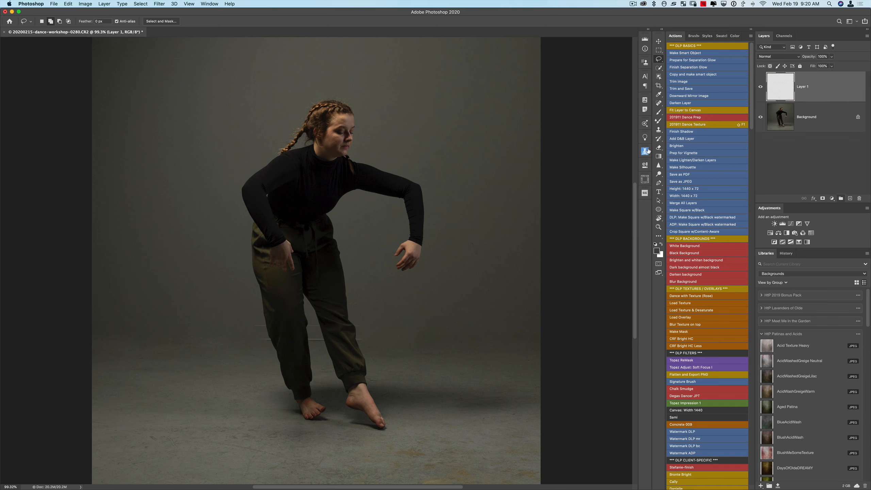
left_click(659, 122)
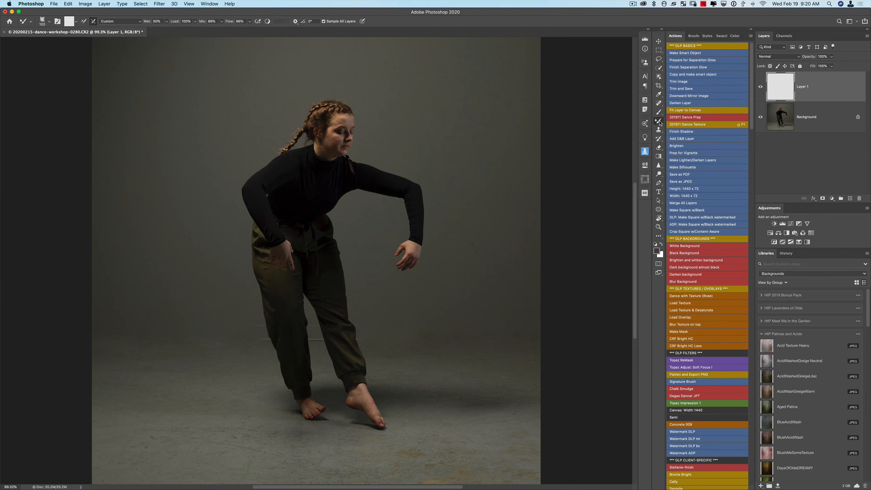
left_click(691, 37)
left_click(705, 106)
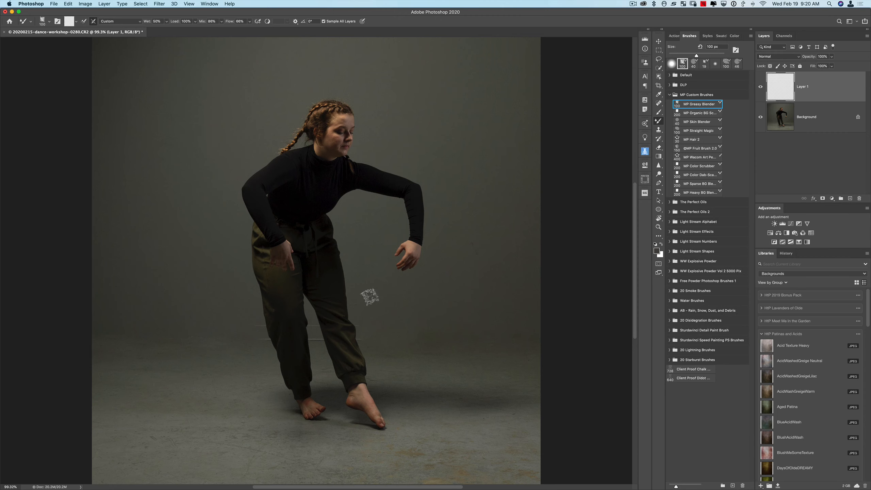
- Blend away the leftover baseboard lines between the legs and beside the front leg with a 10 px Mixer Brush
key("super+plus")
key("super+plus")
key("super+plus")
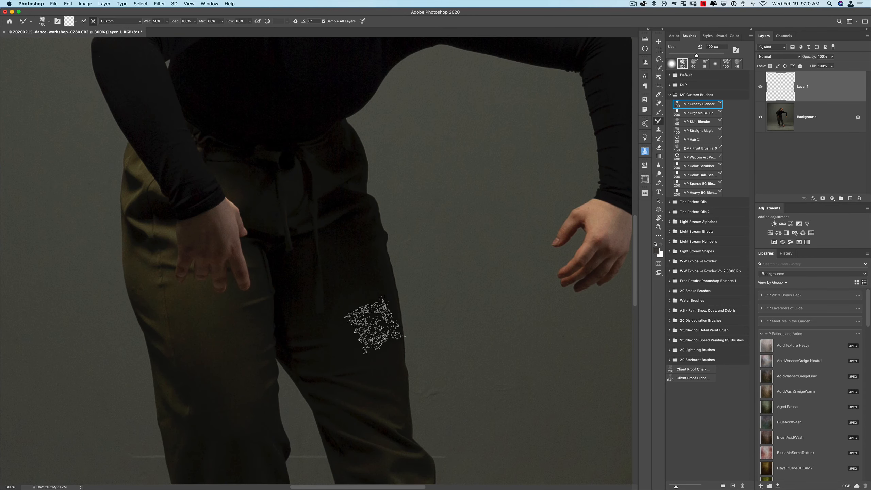
left_click_drag(408, 335, 344, 152)
key("bracketleft")
key("bracketleft")
key("bracketleft")
key("bracketleft")
key("bracketleft")
key("bracketleft")
key("bracketleft")
key("bracketleft")
key("bracketleft")
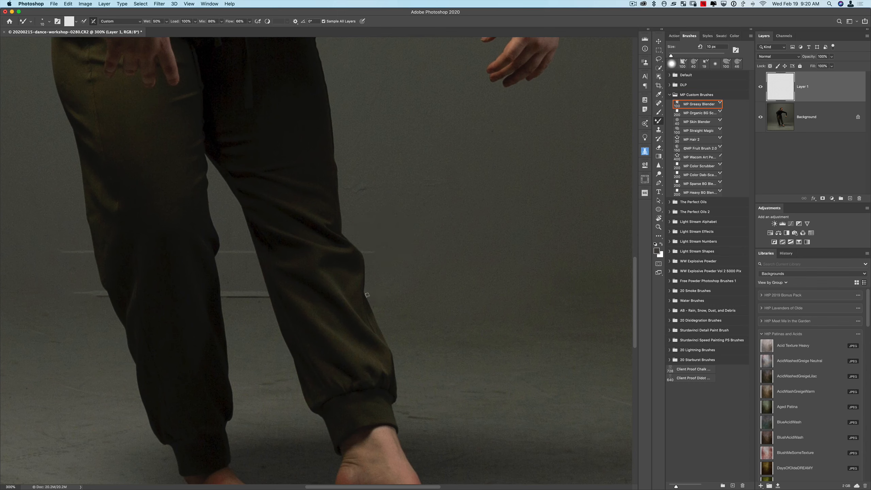
left_click_drag(381, 253, 381, 253)
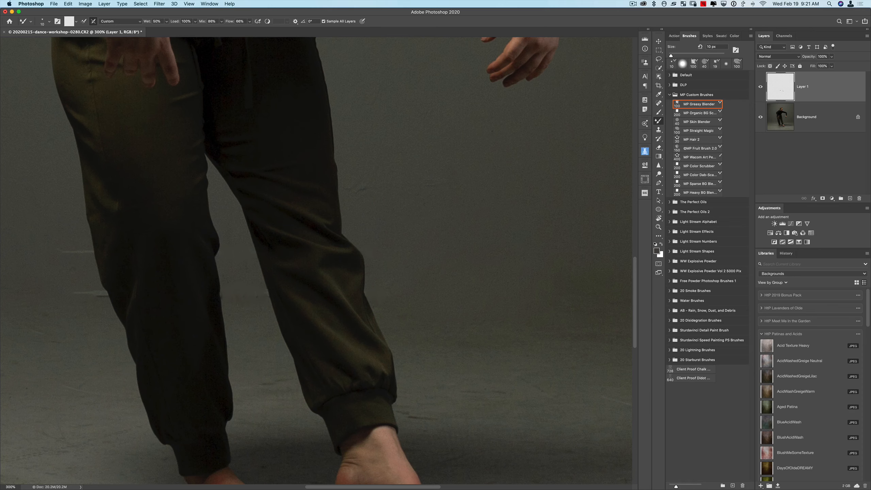
- Clean up stray blending along the trouser edge between the legs with a much smaller Eraser
key("e")
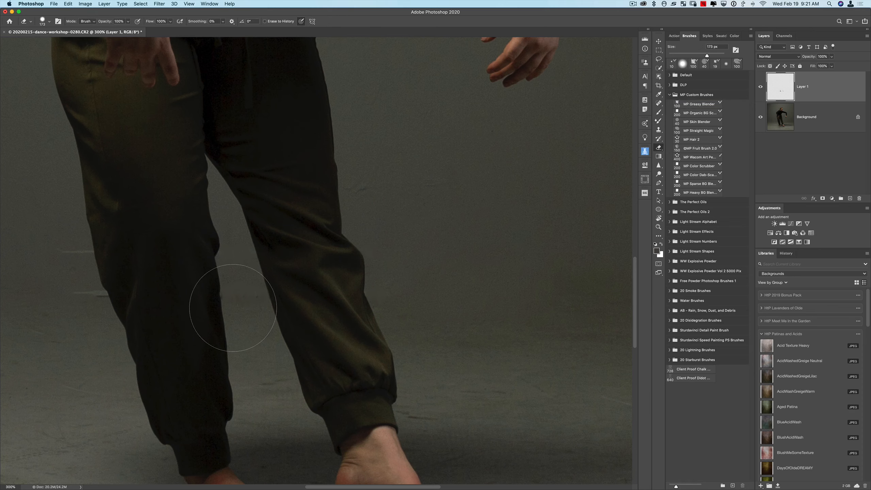
key("bracketleft")
key("bracketleft")
key("bracketleft")
key("bracketleft")
key("bracketleft")
key("bracketleft")
key("bracketleft")
key("bracketleft")
key("bracketleft")
key("bracketleft")
key("bracketleft")
- Blend away the remaining baseboard lines beside the back leg with the Mixer Brush, and merge the retouch layer into the Background
key("b")
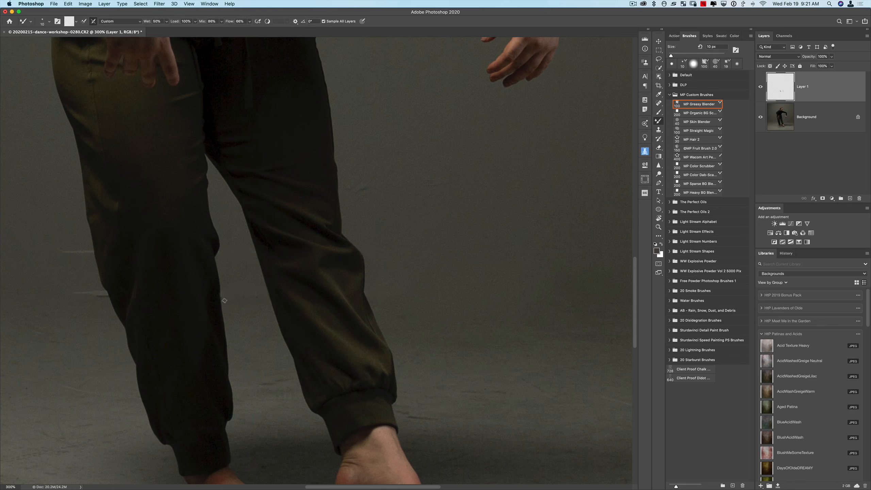
scroll(78, 262, "right", 15)
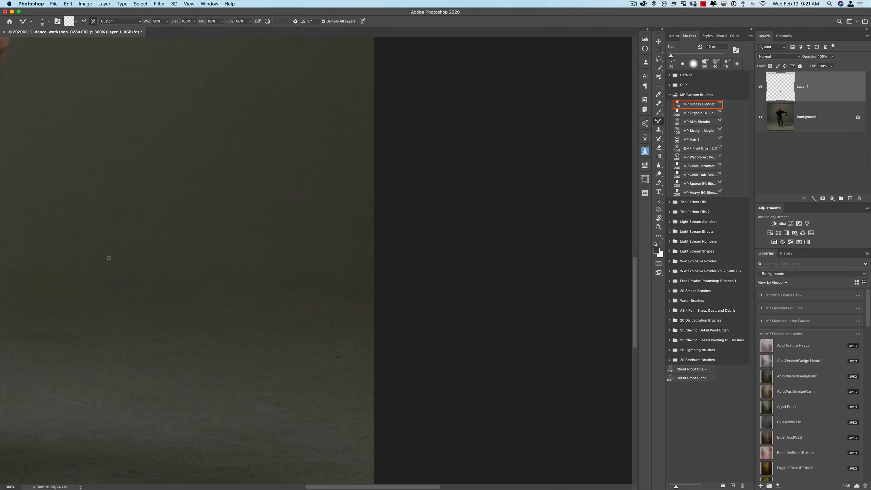
left_click_drag(131, 245, 470, 242)
scroll(470, 243, "left", 15)
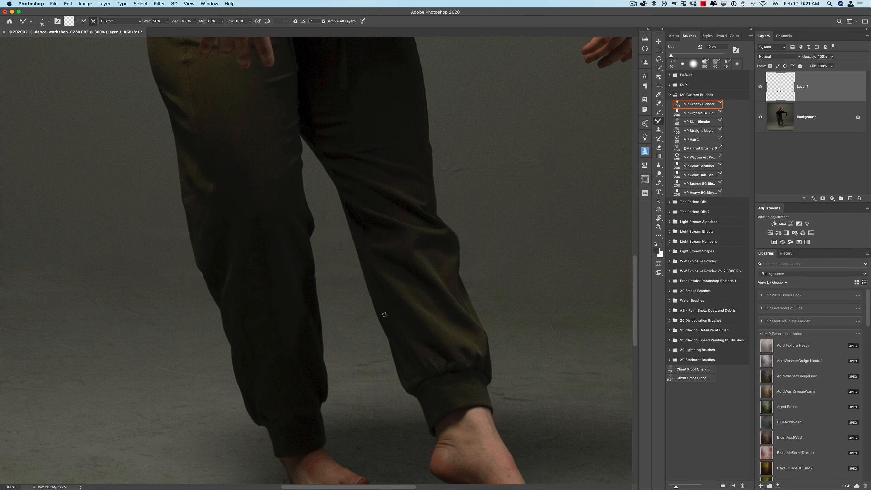
key("super+0")
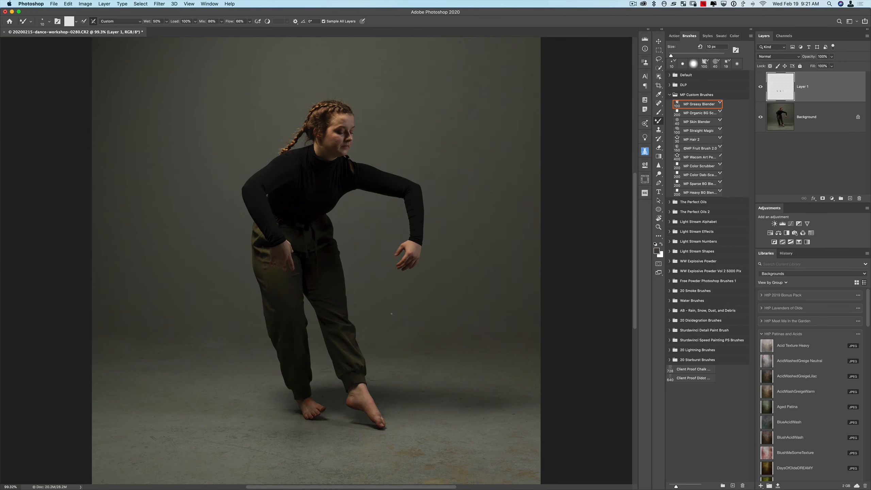
key("super+e")
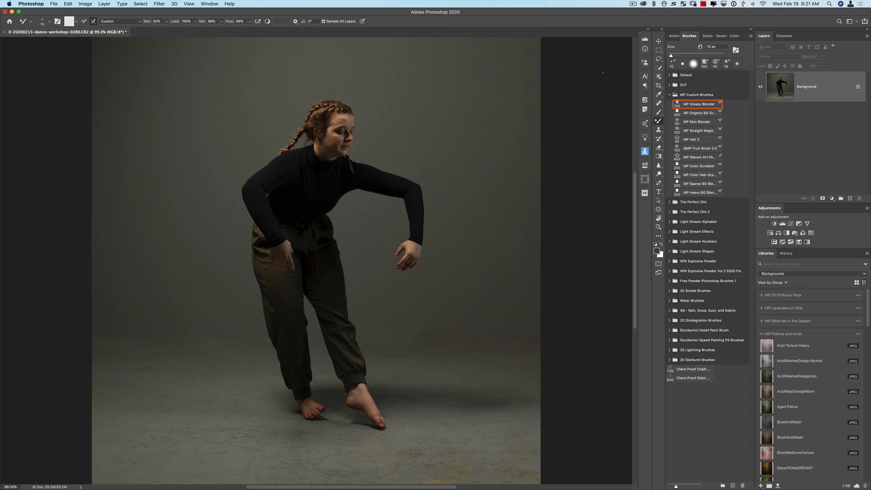
- Select the whole dancer from braids to feet with the Quick Selection tool, leaving out the gap between the legs
left_click(659, 68)
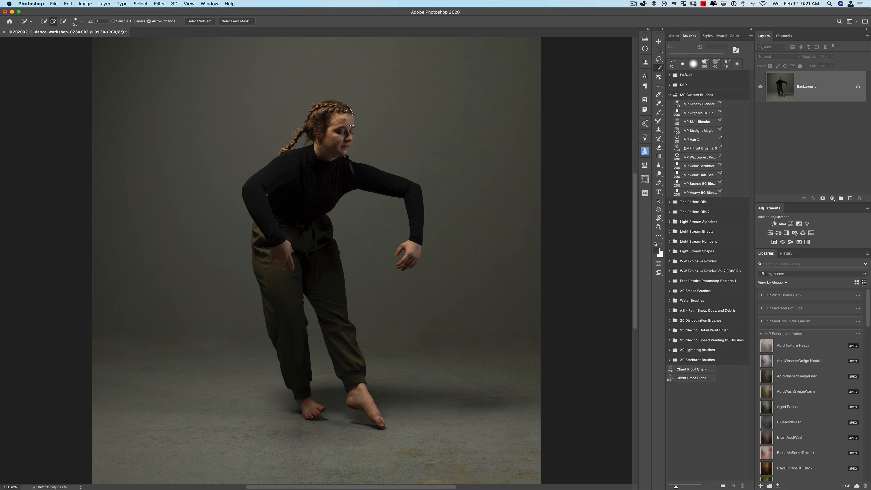
left_click_drag(347, 110, 334, 124)
left_click_drag(330, 136, 350, 170)
mouse_move(347, 132)
left_mouse_down()
mouse_move(342, 169)
mouse_move(394, 186)
left_mouse_up()
mouse_move(400, 215)
left_mouse_down()
mouse_move(414, 243)
mouse_move(409, 261)
left_mouse_up()
left_click(397, 254)
left_click_drag(345, 189, 318, 202)
left_click_drag(259, 255, 277, 299)
mouse_move(310, 321)
left_mouse_down()
mouse_move(337, 313)
mouse_move(347, 365)
mouse_move(382, 426)
left_mouse_up()
left_click_drag(307, 398, 324, 415)
left_click_drag(316, 325, 333, 397)
mouse_move(334, 418)
left_mouse_down()
mouse_move(339, 408)
mouse_move(370, 431)
left_mouse_up()
left_click_drag(319, 411, 323, 407)
left_click_drag(398, 260, 402, 256)
left_click_drag(298, 145, 296, 146)
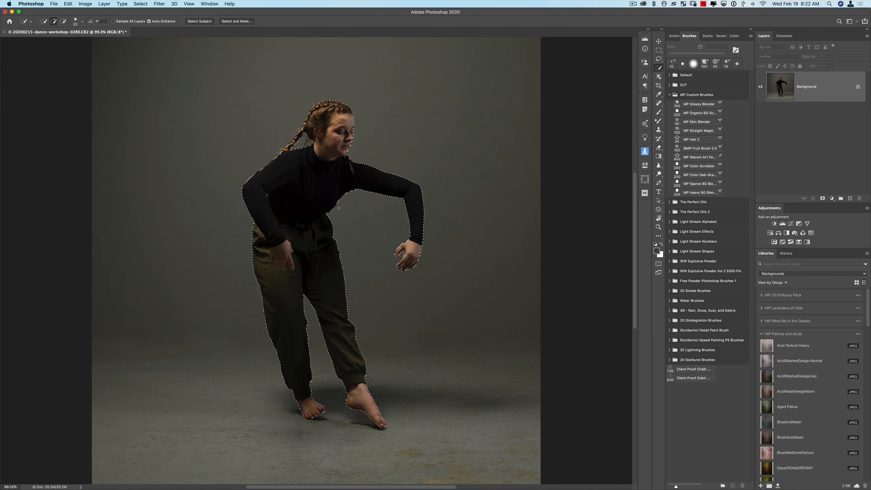
- Output the dancer selection from Select and Mask to a new layer with layer mask, and show the Background layer again
left_click(236, 21)
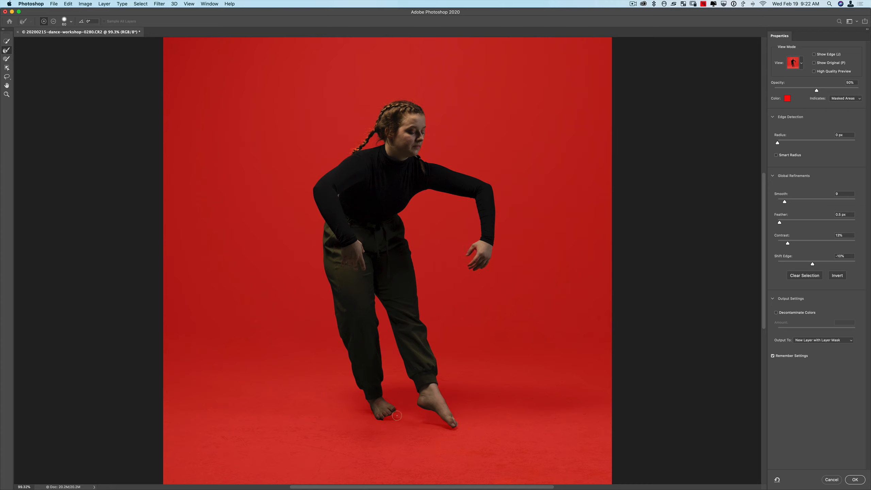
left_click_drag(398, 415, 374, 422)
key("super+z")
left_click(857, 480)
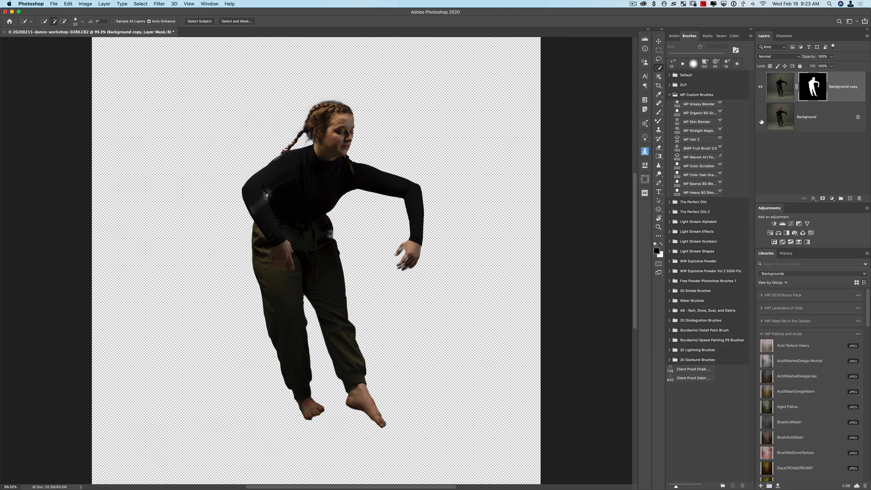
left_click(760, 117)
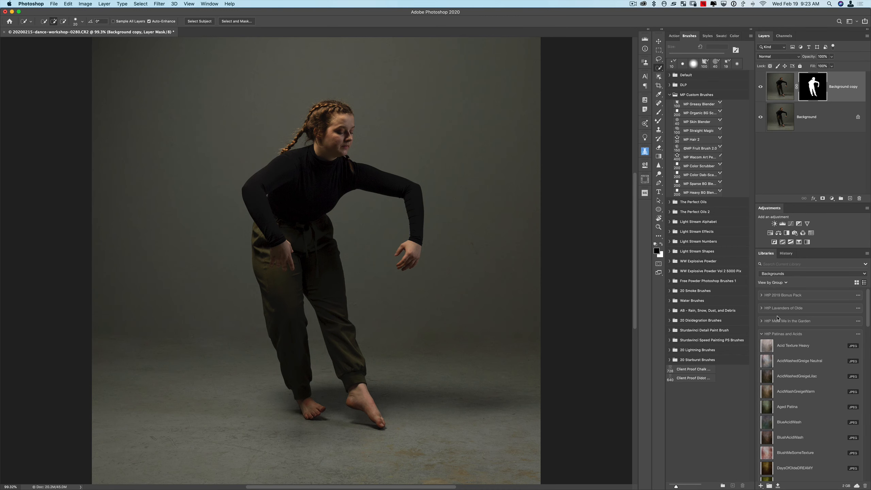
- Place the Acid Texture Heavy library graphic as the topmost layer and stretch it sideways to cover the full canvas width
left_click_drag(790, 347, 787, 78)
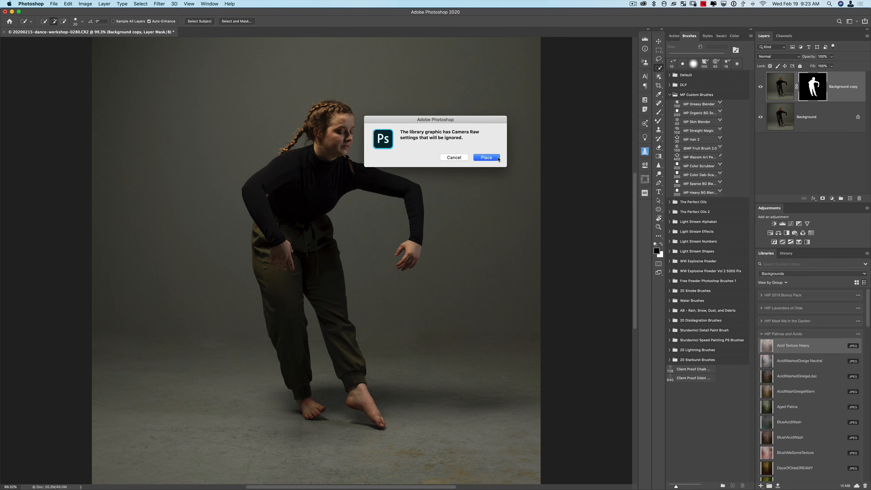
left_click(492, 160)
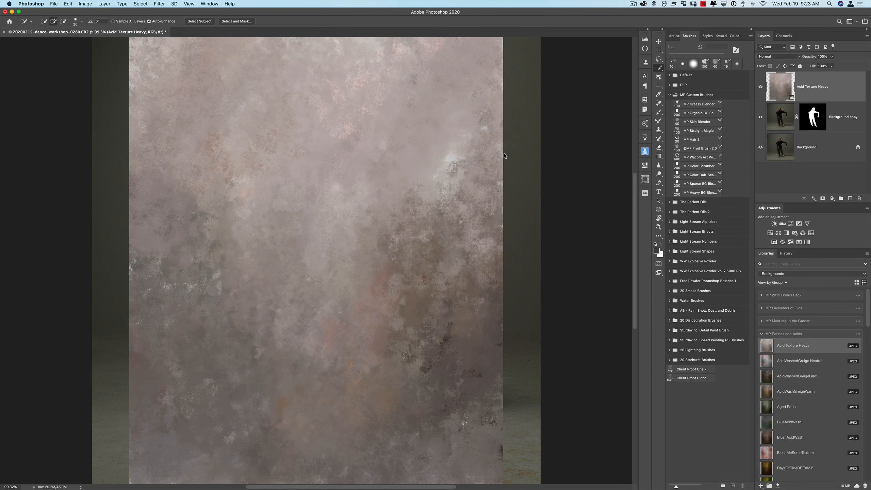
left_click(674, 36)
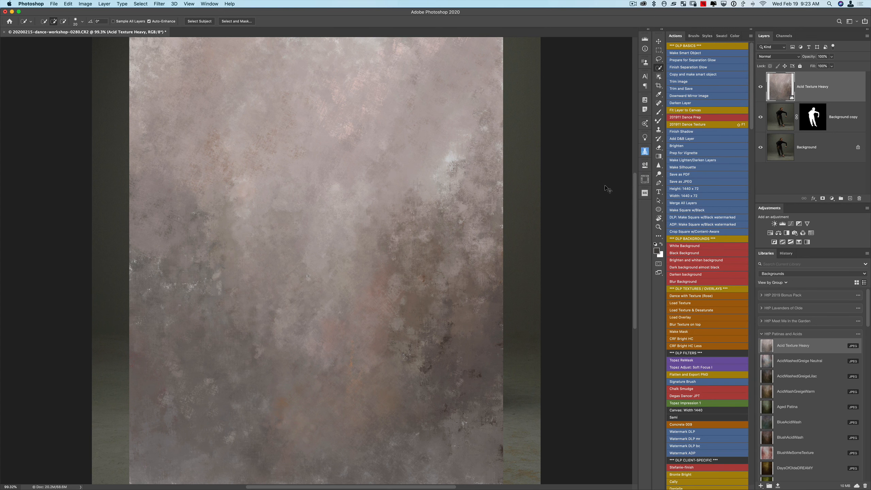
key("super+t")
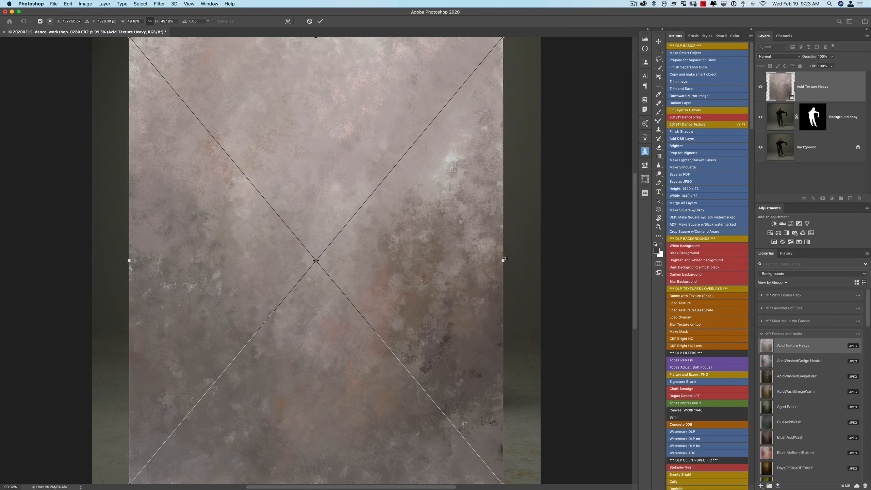
left_click_drag(504, 260, 541, 260)
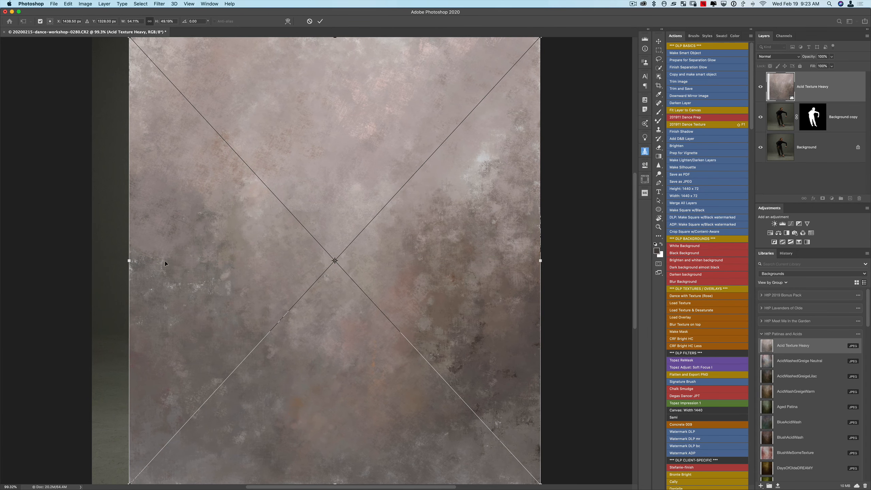
left_click_drag(126, 261, 92, 259)
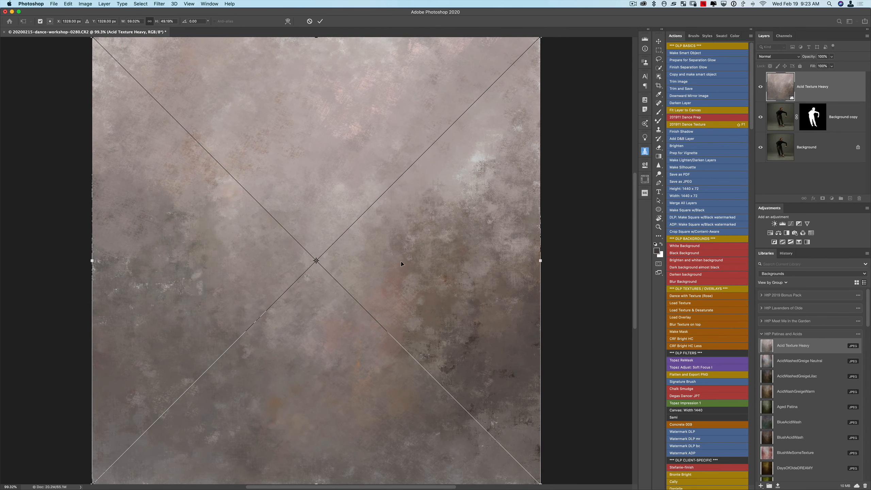
left_click(319, 22)
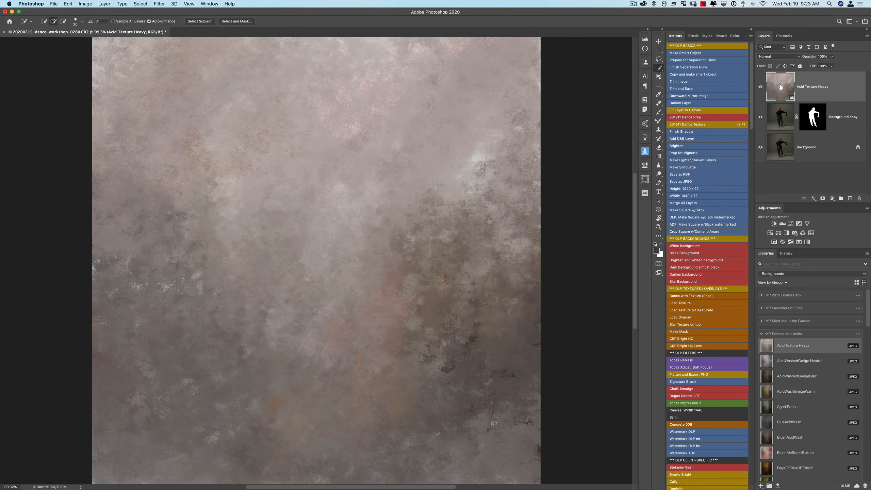
- Set the Acid Texture Heavy layer's blend mode to Soft Light
left_click(785, 57)
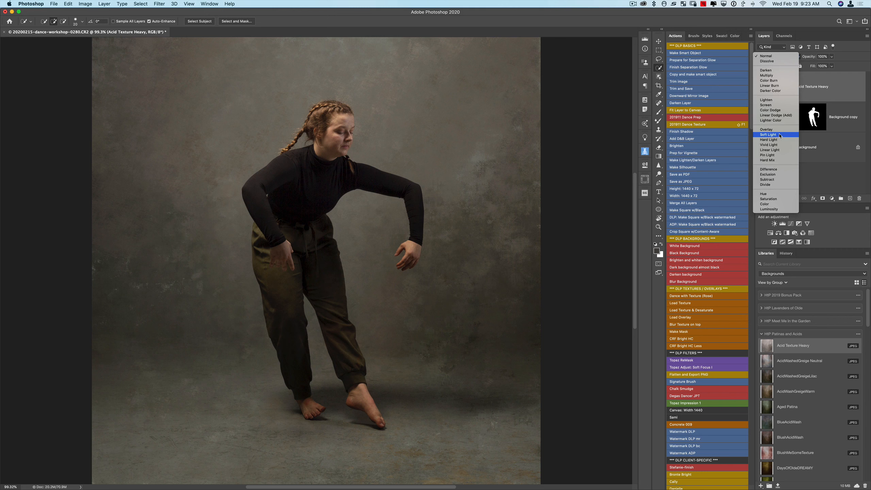
left_click(780, 135)
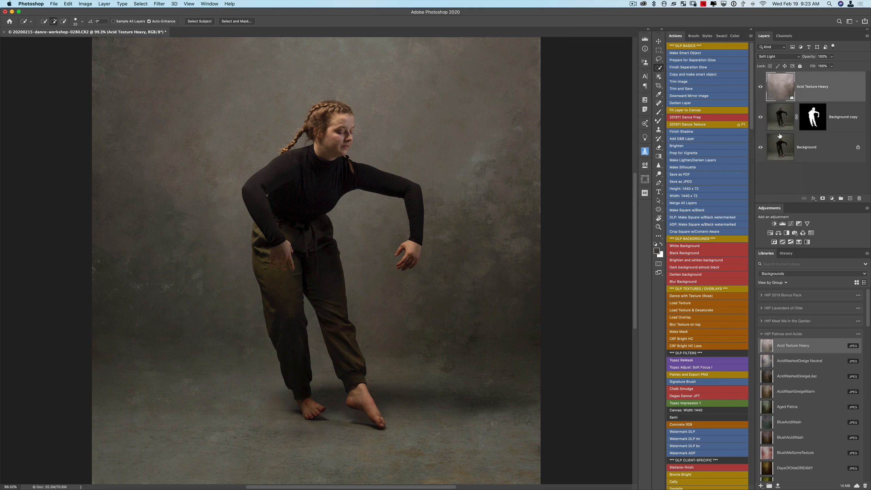
right_click(836, 92)
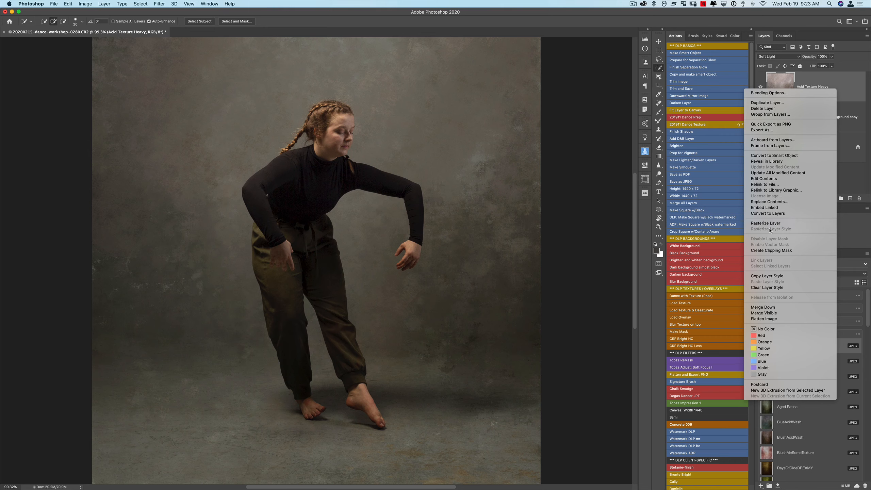
left_click(593, 224)
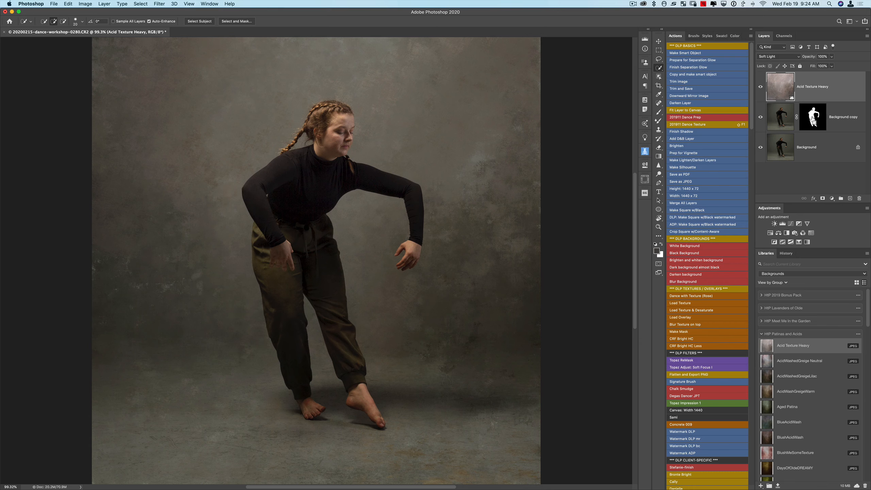
- Load the dancer's layer mask as a selection and apply a 250-pixel Gaussian Blur to the texture within it
left_click(813, 120, "super")
left_click(160, 4)
mouse_move(249, 85)
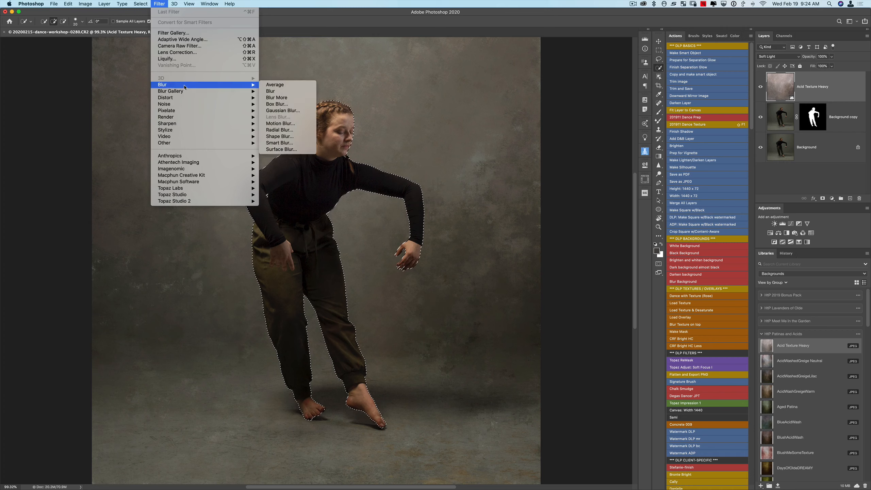
left_click(290, 113)
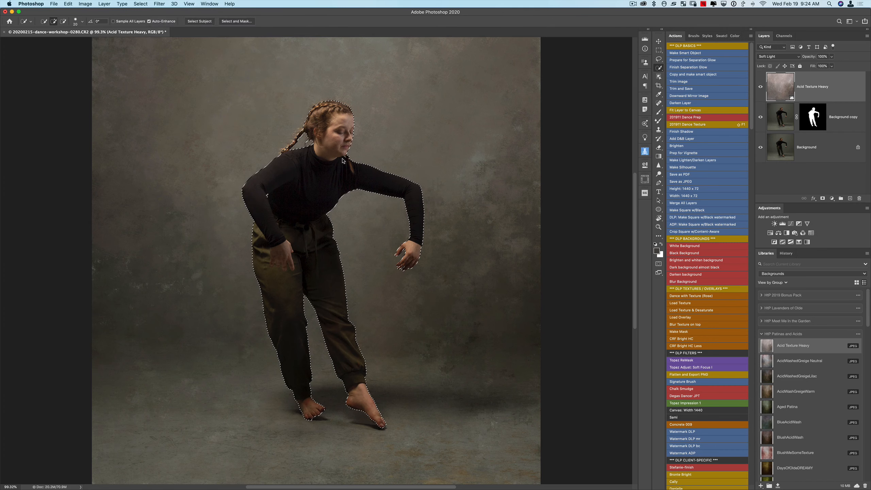
type("250")
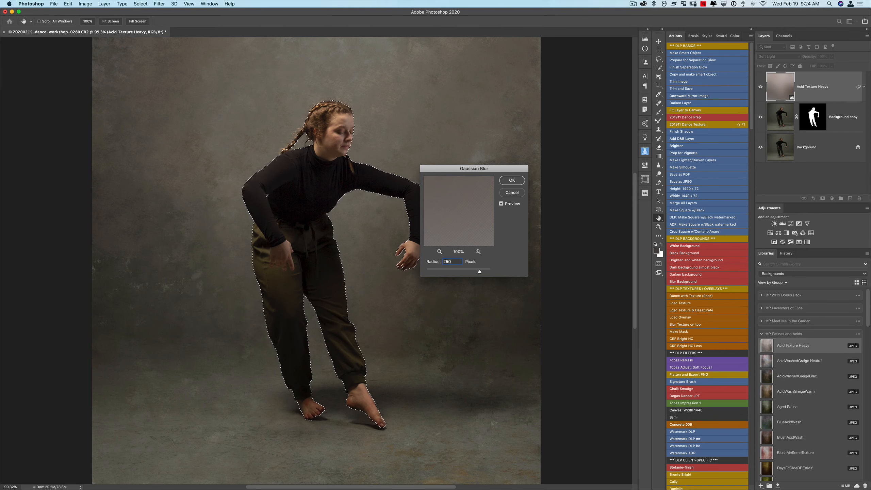
key("Return")
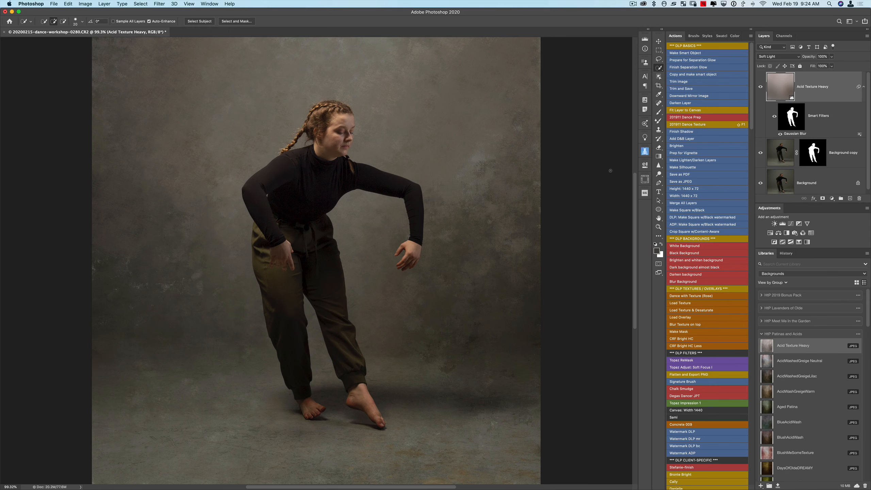
- Close the dance photo document
key("super+w")
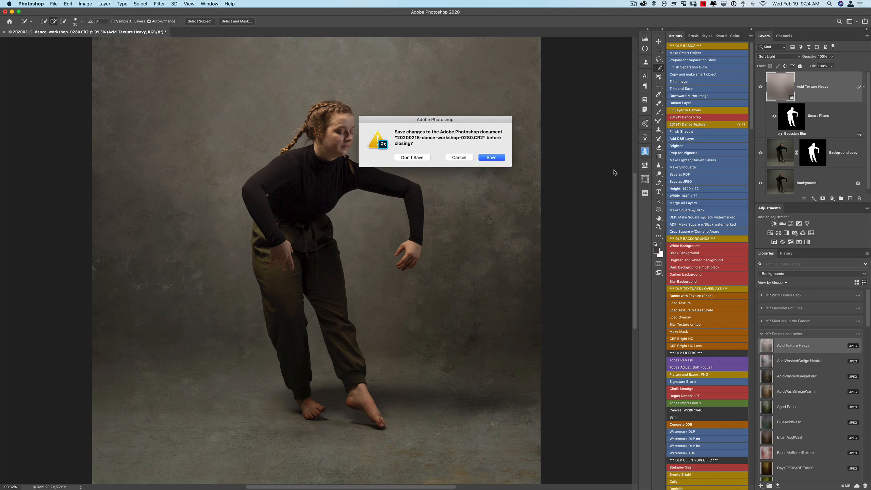